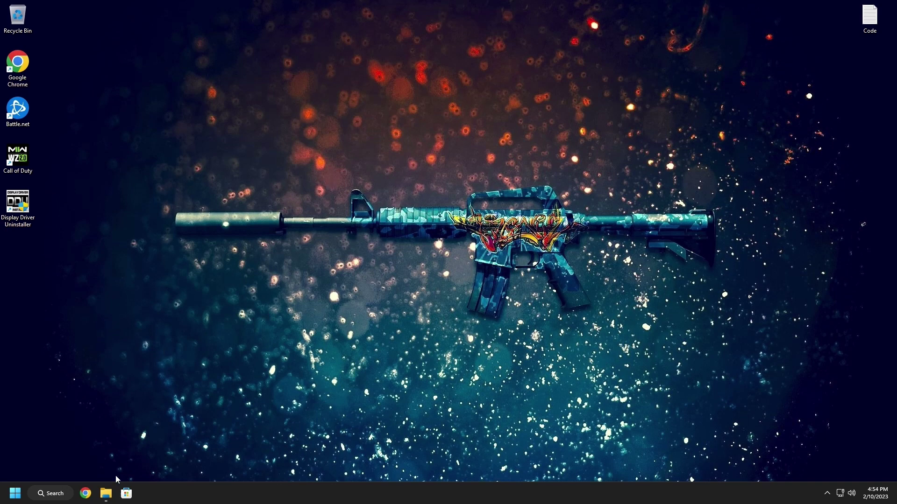
Step: Locate the DDU shortcut and the 528.49 driver installer in the Downloads folder
{"action": "left_click", "coordinate": [18, 208]}
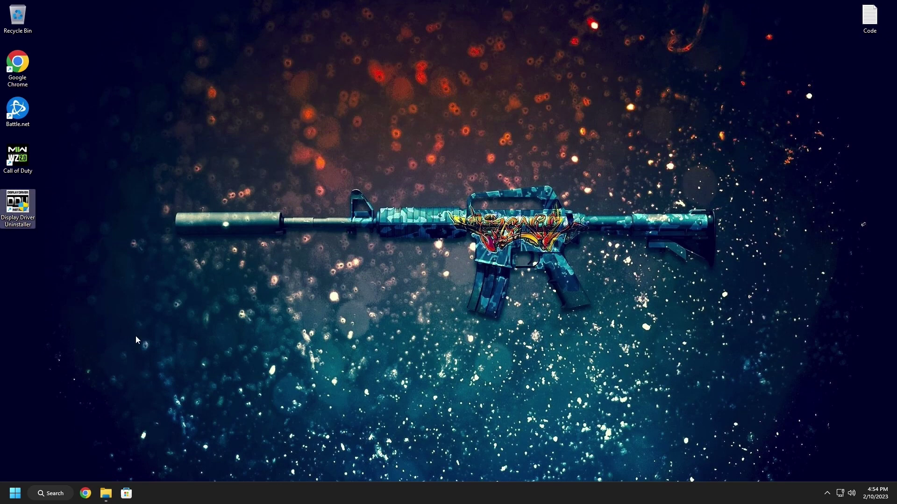
{"action": "left_click", "coordinate": [108, 496]}
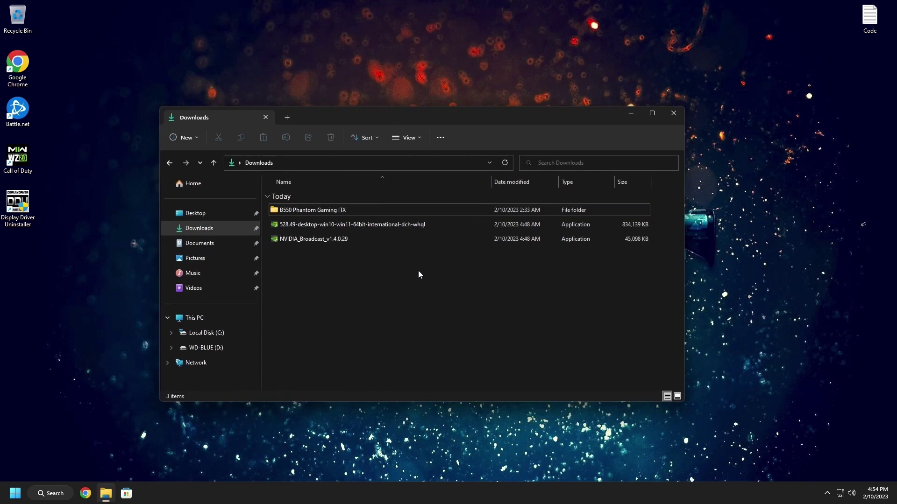
{"action": "left_click", "coordinate": [355, 225]}
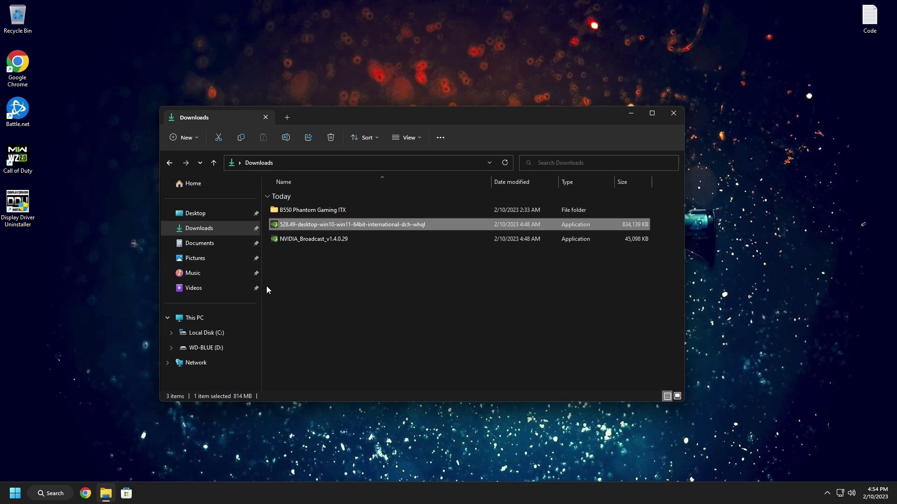
{"action": "left_click", "coordinate": [134, 291]}
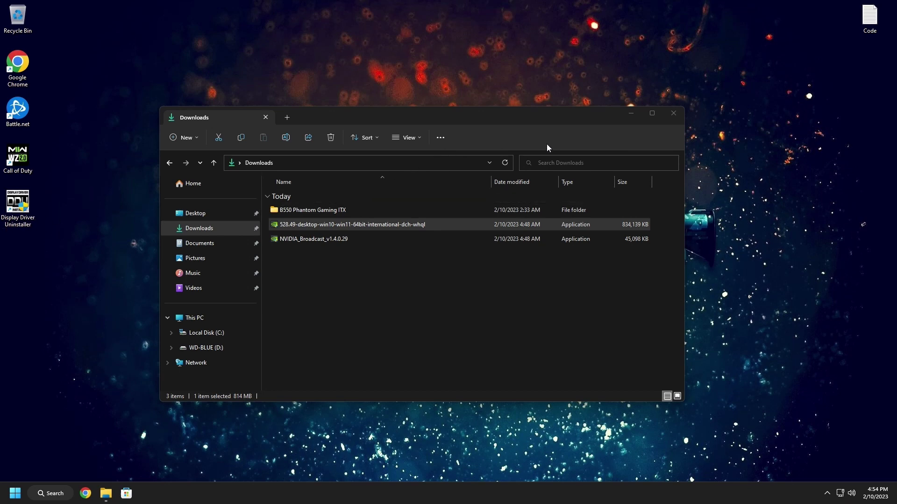
Step: Close the Downloads window and restart from the Start menu into the recovery screen
{"action": "left_click", "coordinate": [667, 119]}
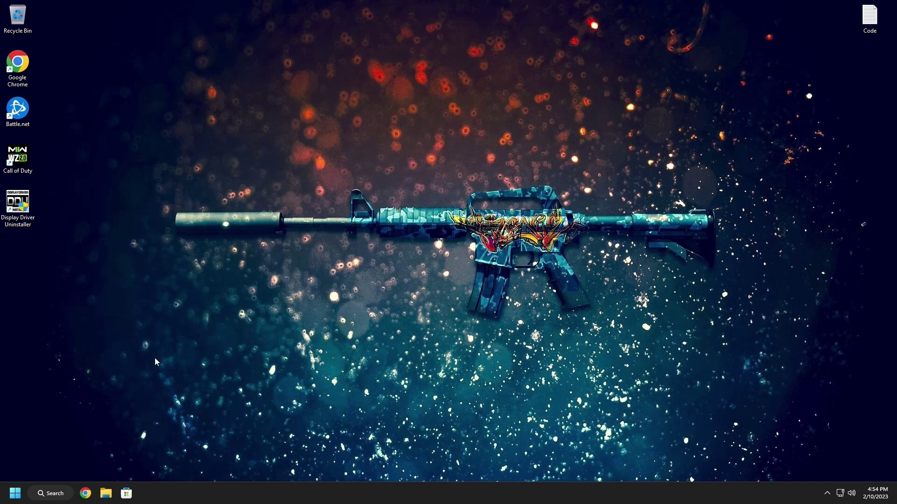
{"action": "left_click", "coordinate": [16, 492]}
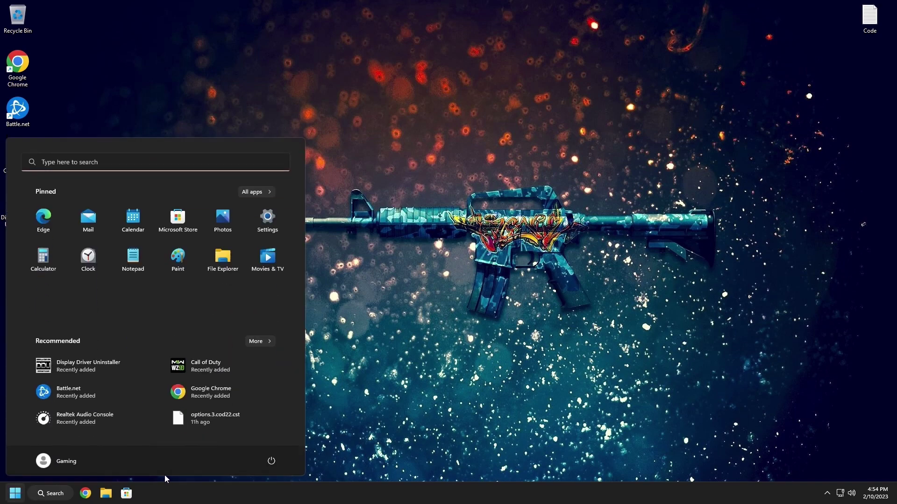
{"action": "left_click", "coordinate": [272, 467]}
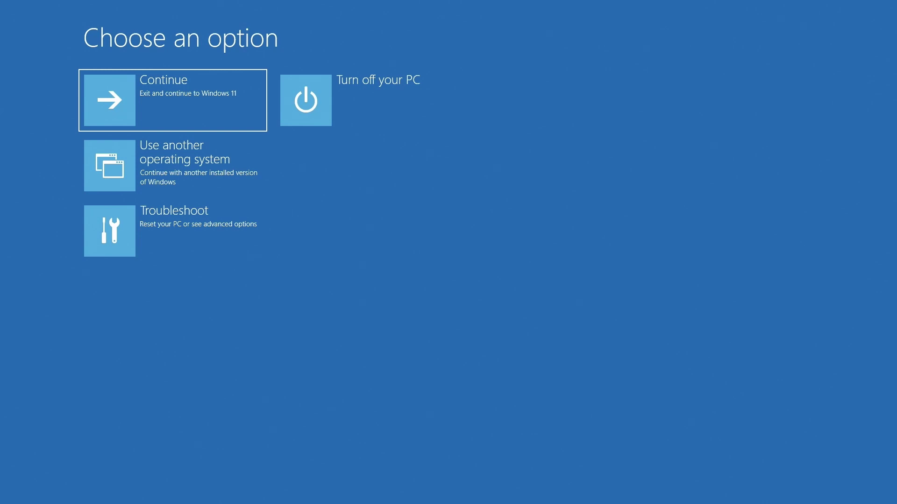
Step: Go to Troubleshoot > Advanced options > Startup Settings and boot into Safe Mode
{"action": "key", "text": "Down"}
{"action": "key", "text": "Down"}
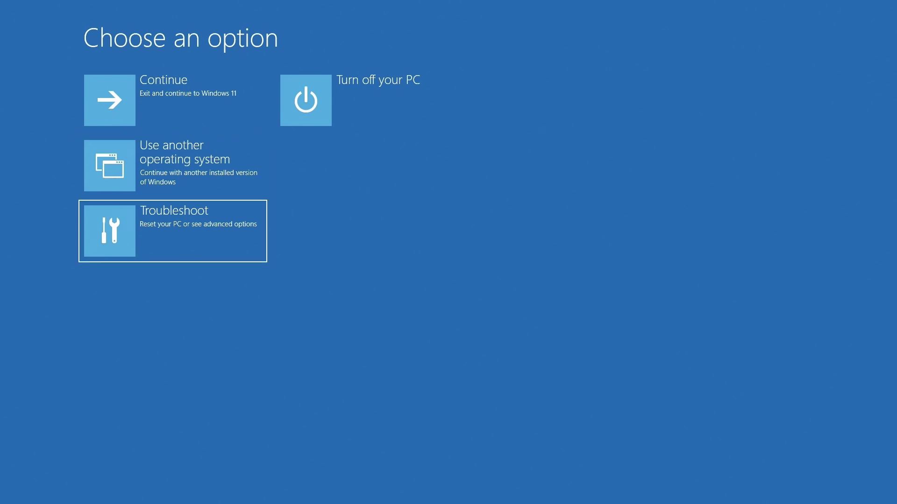
{"action": "key", "text": "Return"}
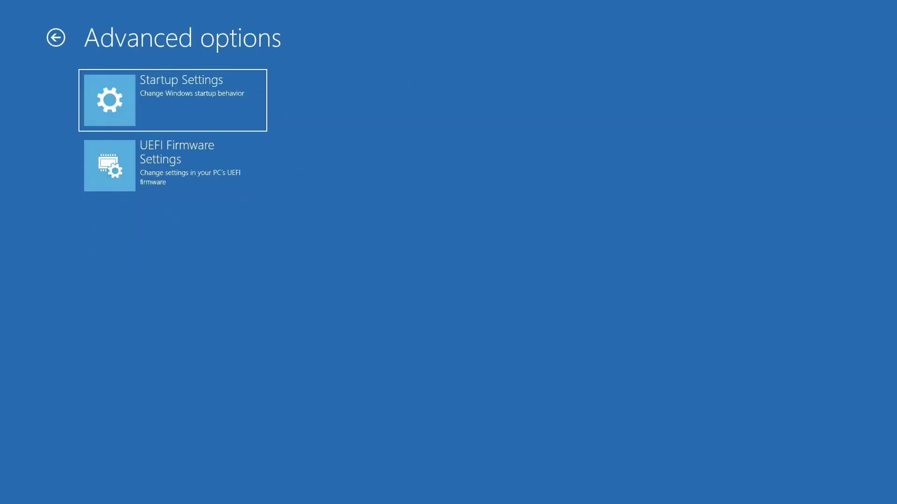
{"action": "key", "text": "Return"}
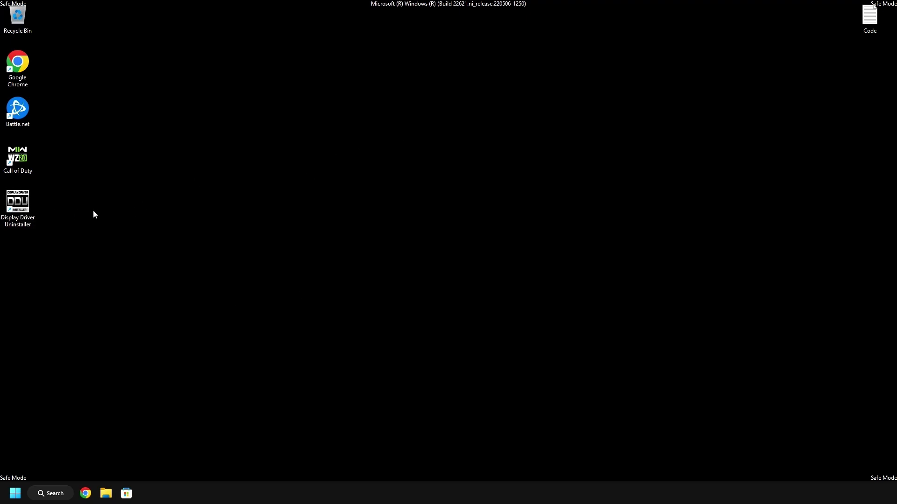
Step: Run DDU as administrator and dismiss the first-launch notice to reach its Options window
{"action": "right_click", "coordinate": [20, 214]}
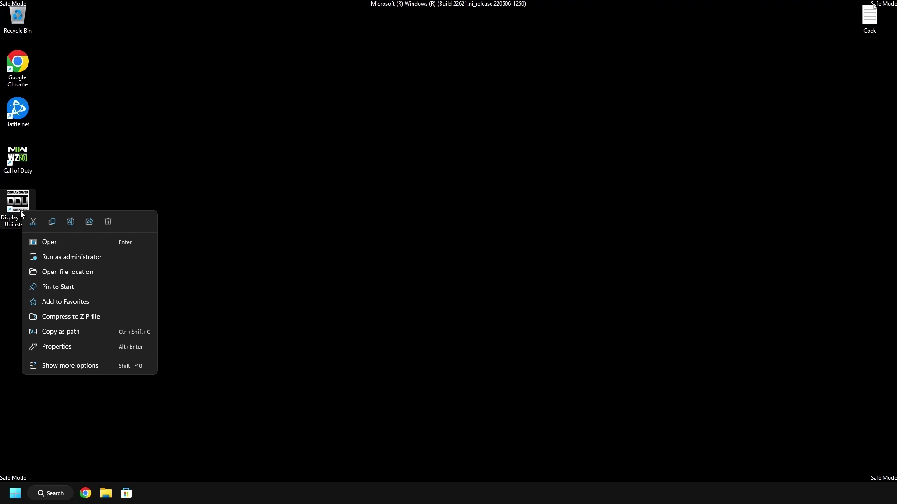
{"action": "left_click", "coordinate": [71, 258]}
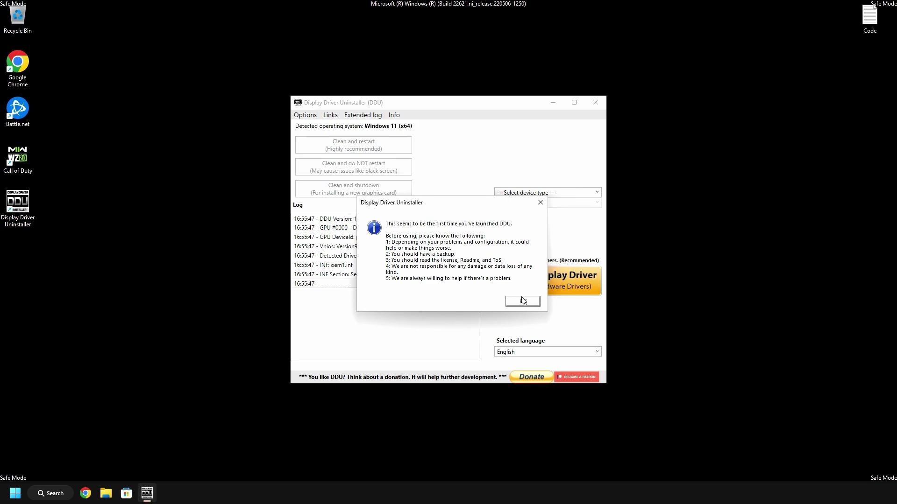
{"action": "left_click", "coordinate": [523, 302]}
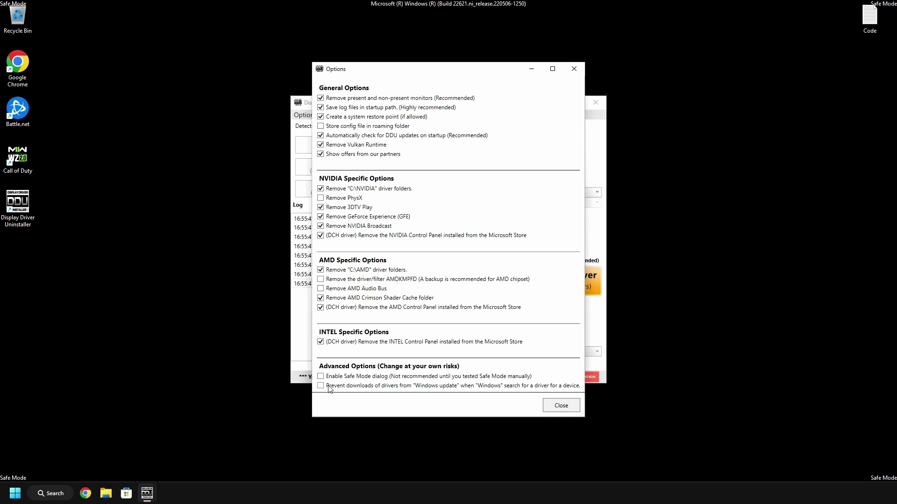
Step: Enable 'Prevent downloads of drivers from Windows update', confirm the change, and close Options
{"action": "mouse_move", "coordinate": [323, 389]}
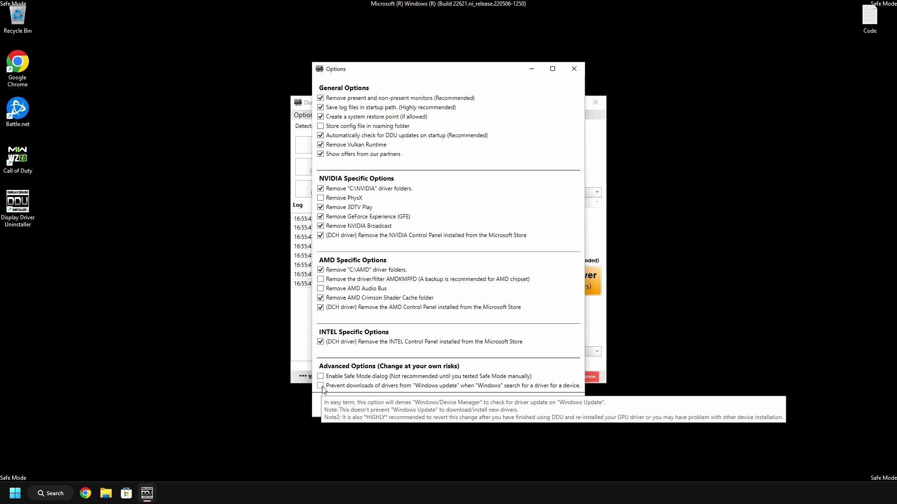
{"action": "left_click", "coordinate": [322, 387]}
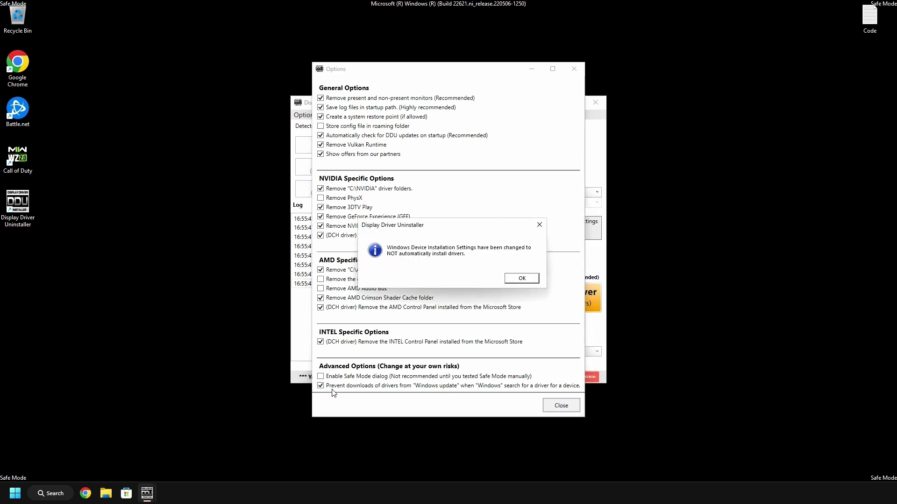
{"action": "left_click", "coordinate": [518, 282]}
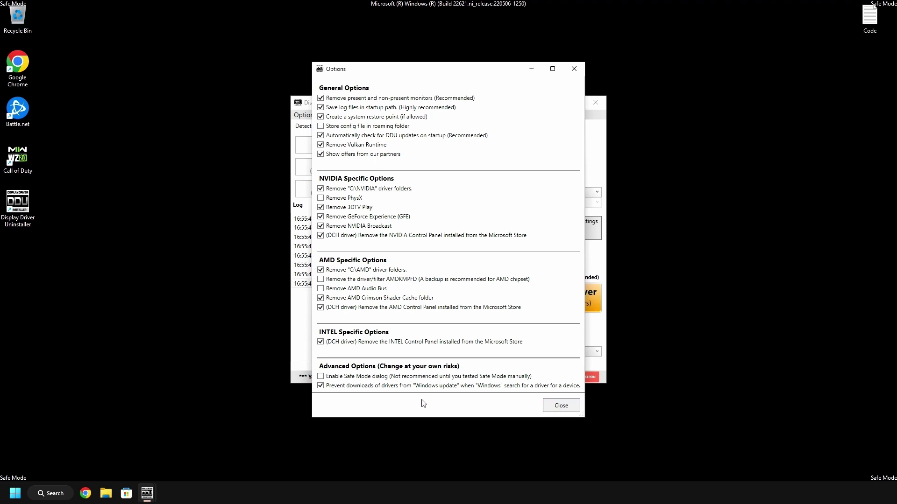
{"action": "left_click", "coordinate": [548, 408]}
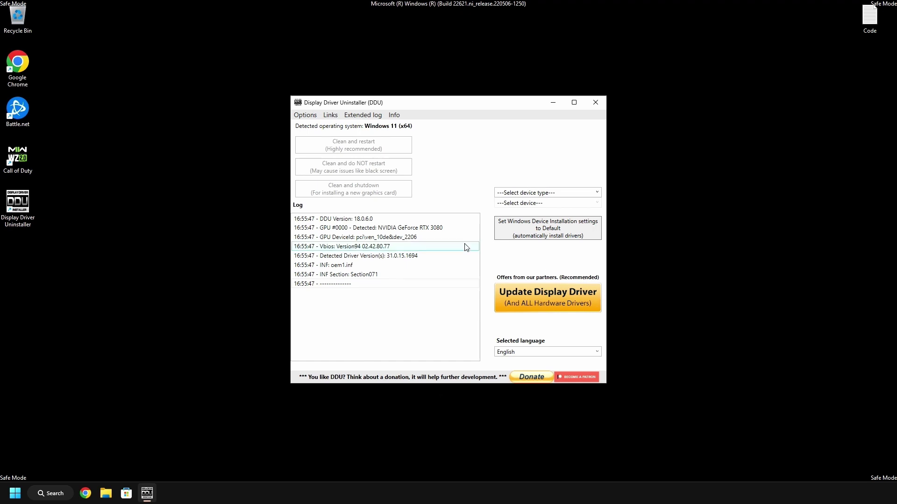
{"action": "left_click", "coordinate": [522, 193]}
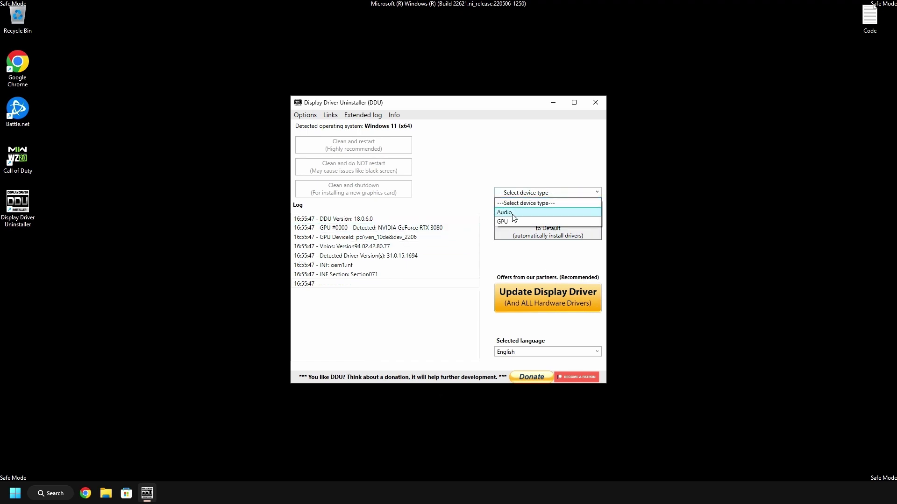
Step: Select GPU as the device type and run Clean and restart
{"action": "left_click", "coordinate": [511, 221]}
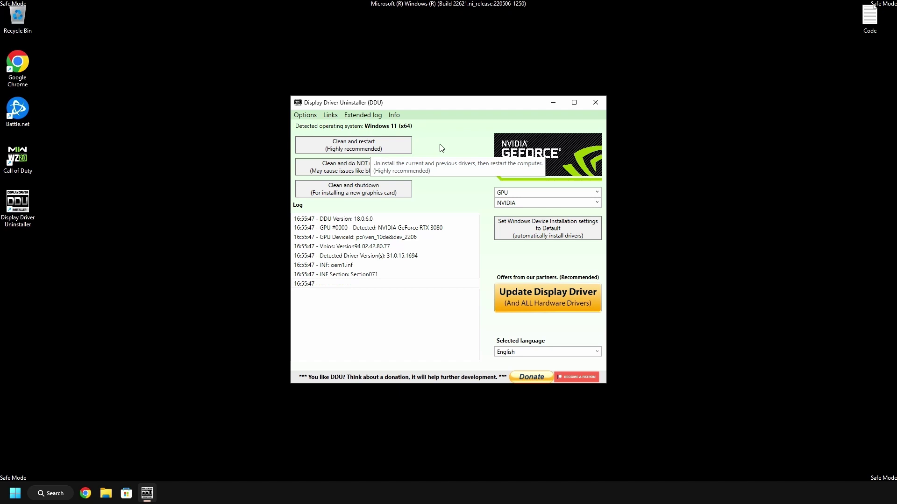
{"action": "left_click", "coordinate": [385, 145]}
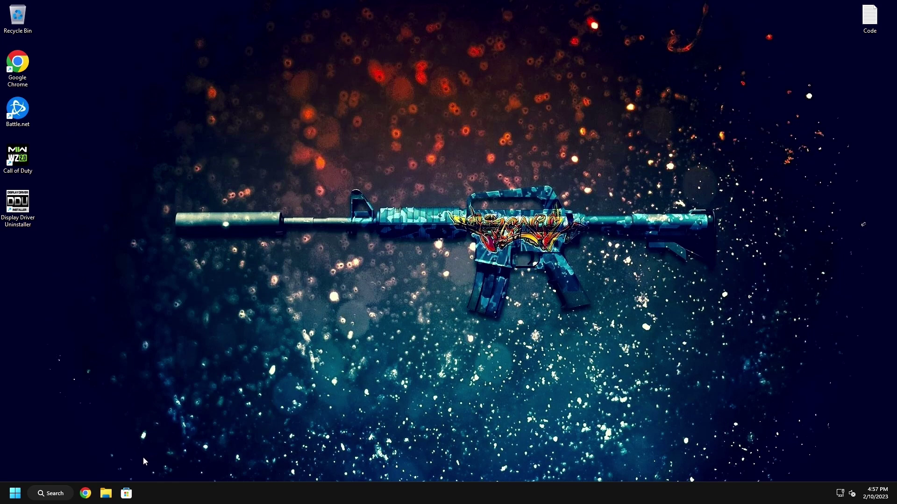
Step: Run the 528.49 NVIDIA driver installer from the Downloads folder in File Explorer
{"action": "left_click", "coordinate": [106, 494]}
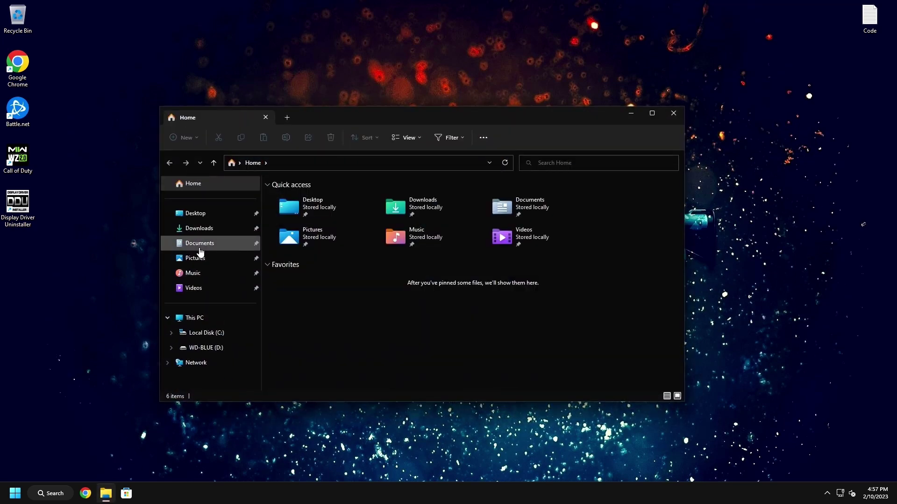
{"action": "left_click", "coordinate": [199, 229]}
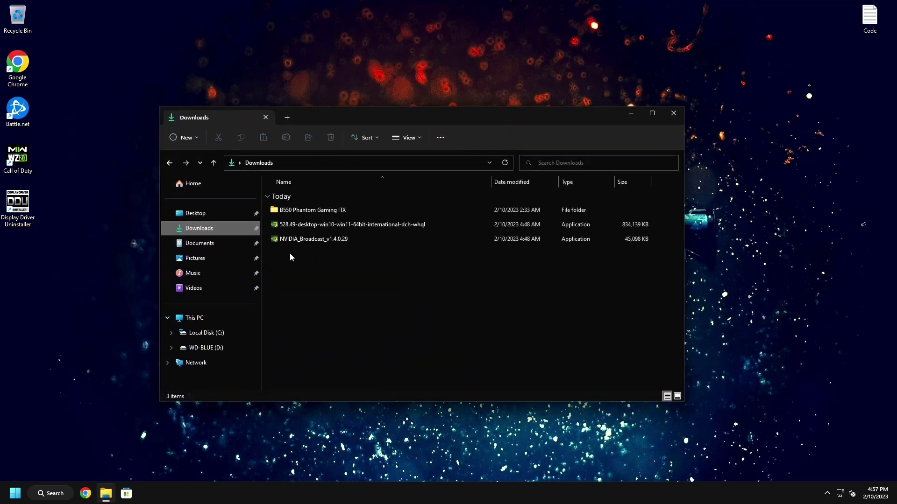
{"action": "left_click", "coordinate": [318, 225]}
{"action": "double_click", "coordinate": [319, 226]}
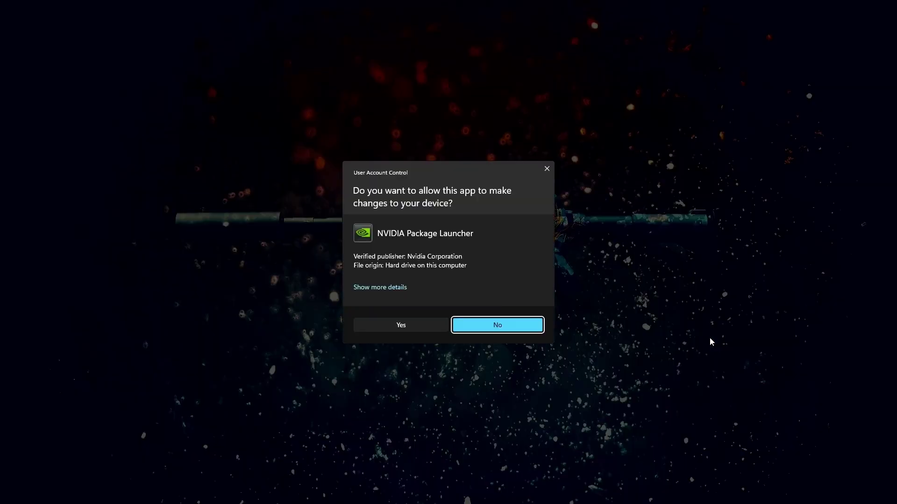
Step: Allow the installer, extract to the default folder, choose graphics driver only, and accept the license
{"action": "key", "text": "Left"}
{"action": "key", "text": "Return"}
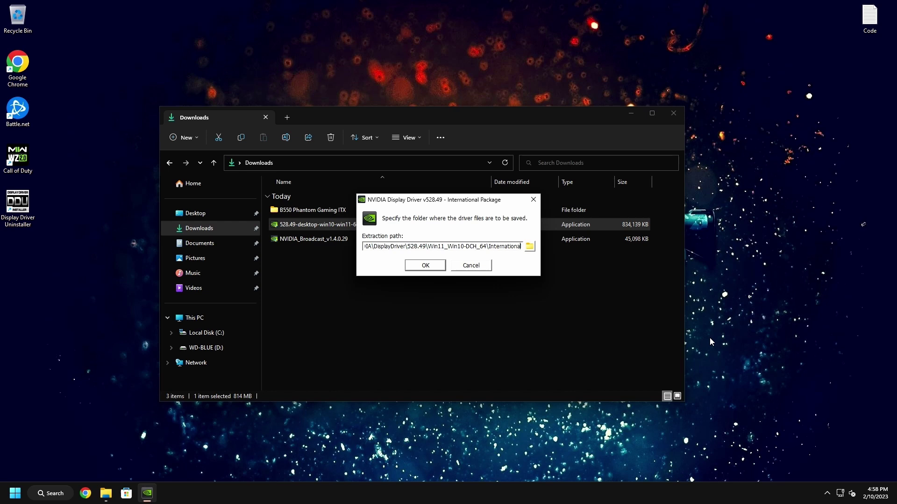
{"action": "left_click", "coordinate": [417, 267]}
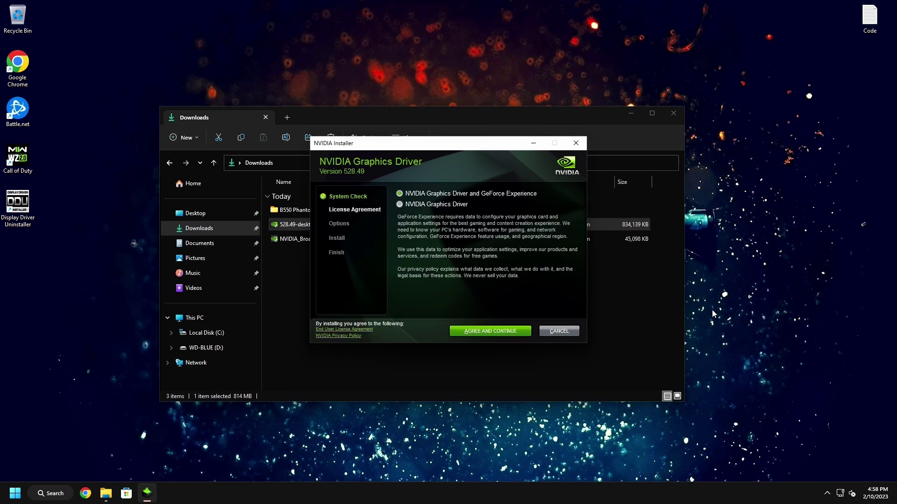
{"action": "left_click", "coordinate": [438, 204]}
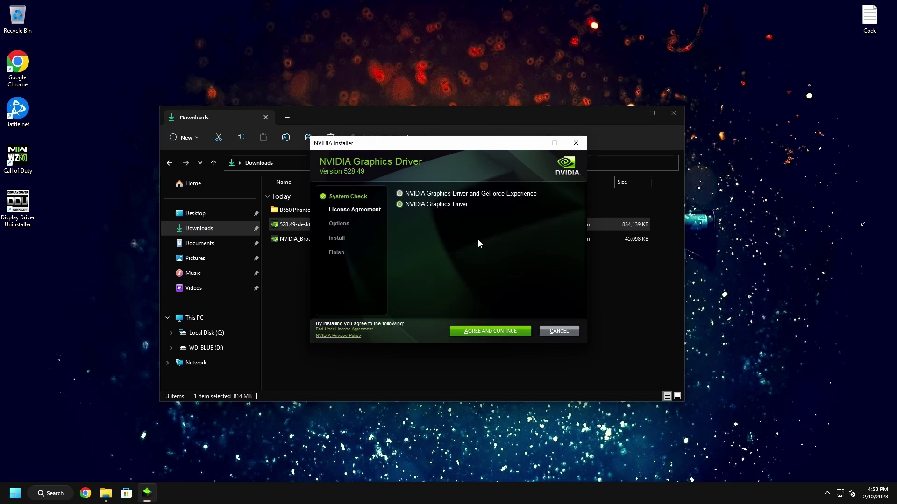
{"action": "left_click", "coordinate": [495, 332]}
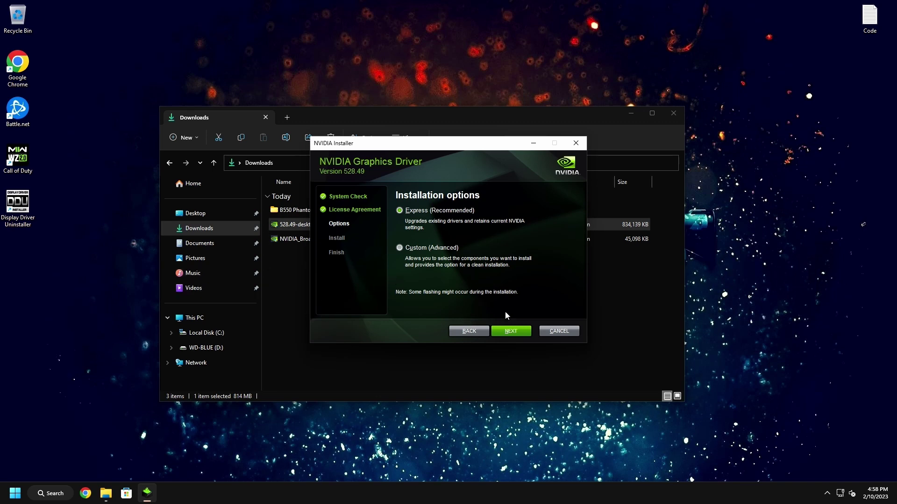
Step: Start the Express installation and let the 528.49 driver finish installing
{"action": "left_click", "coordinate": [516, 332]}
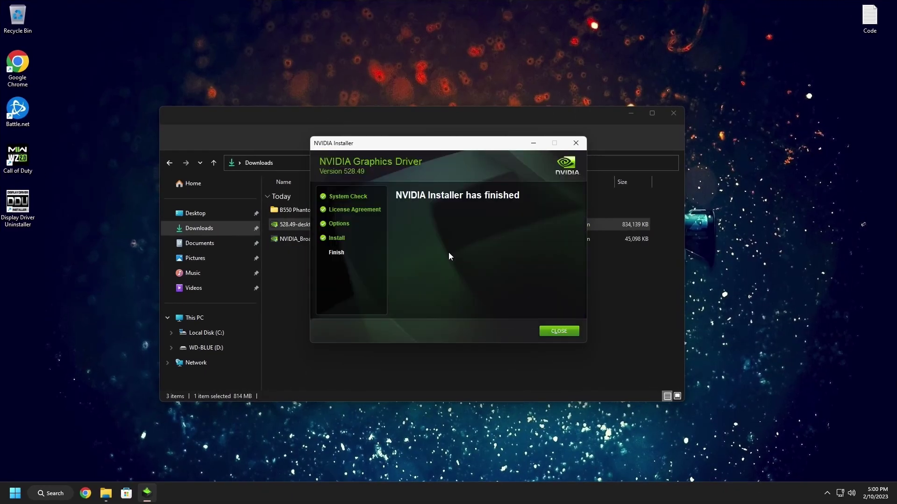
Step: Close the finished NVIDIA installer and launch DDU with administrator rights
{"action": "left_click", "coordinate": [562, 333]}
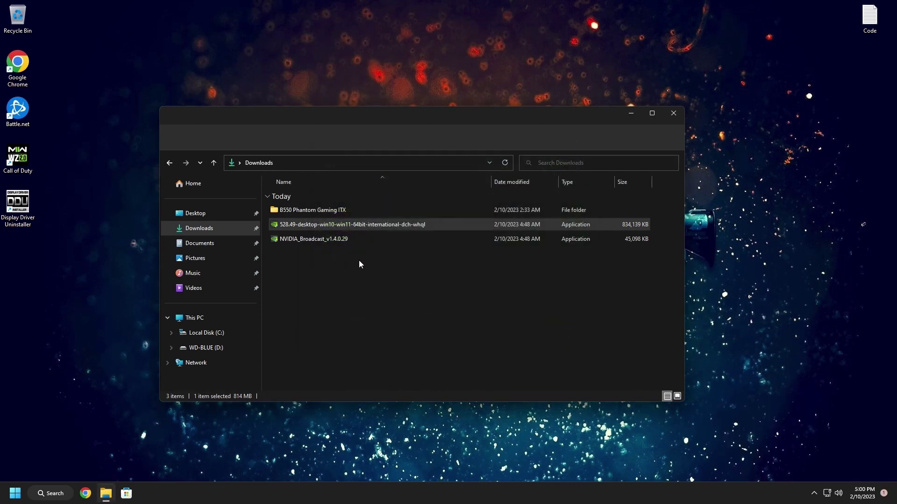
{"action": "left_click", "coordinate": [26, 218]}
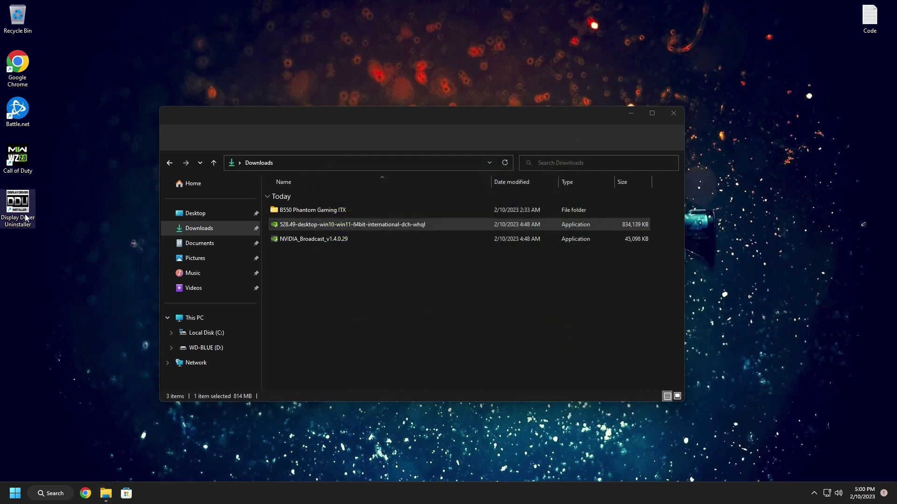
{"action": "double_click", "coordinate": [27, 218]}
{"action": "left_click", "coordinate": [413, 326]}
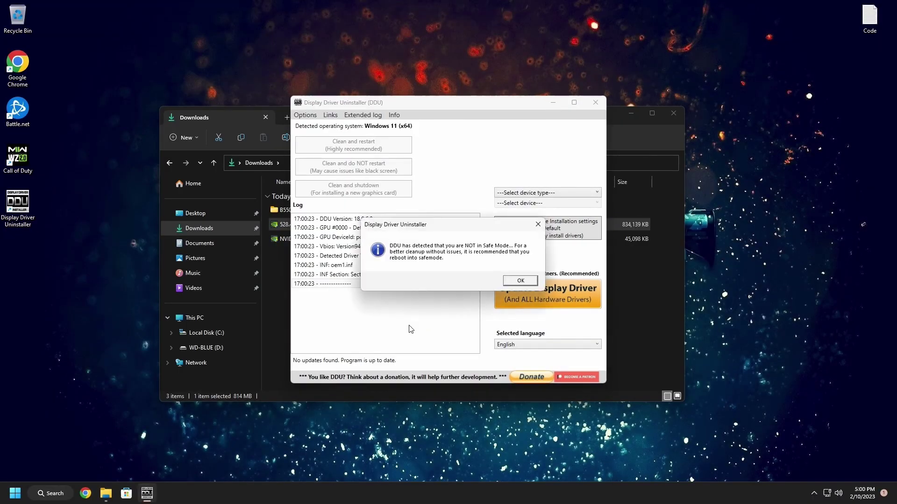
Step: Dismiss the Safe Mode warning and reset Windows device installation settings to Default
{"action": "left_click", "coordinate": [520, 282]}
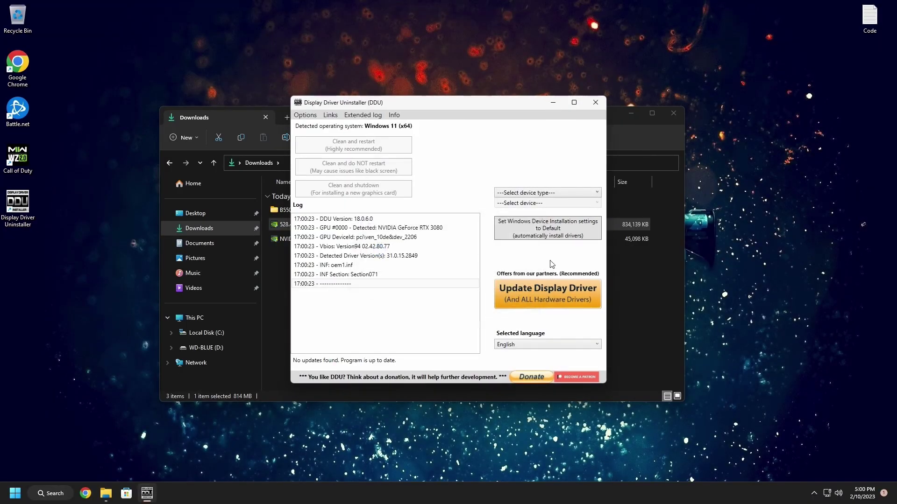
{"action": "left_click", "coordinate": [548, 235]}
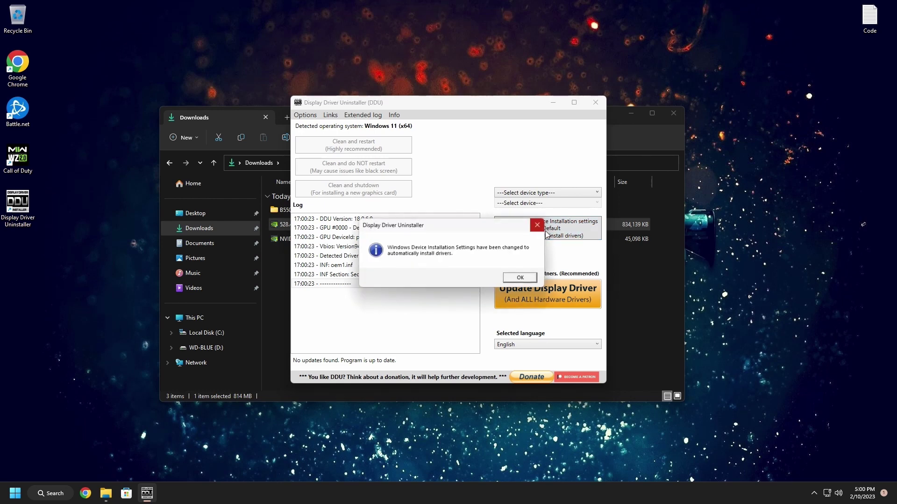
{"action": "left_click", "coordinate": [521, 279]}
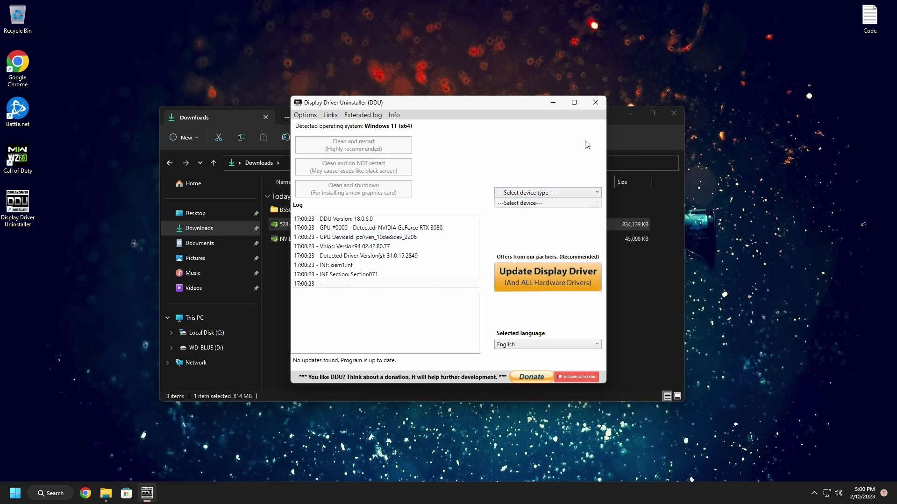
{"action": "left_click", "coordinate": [595, 102]}
{"action": "left_click", "coordinate": [454, 270]}
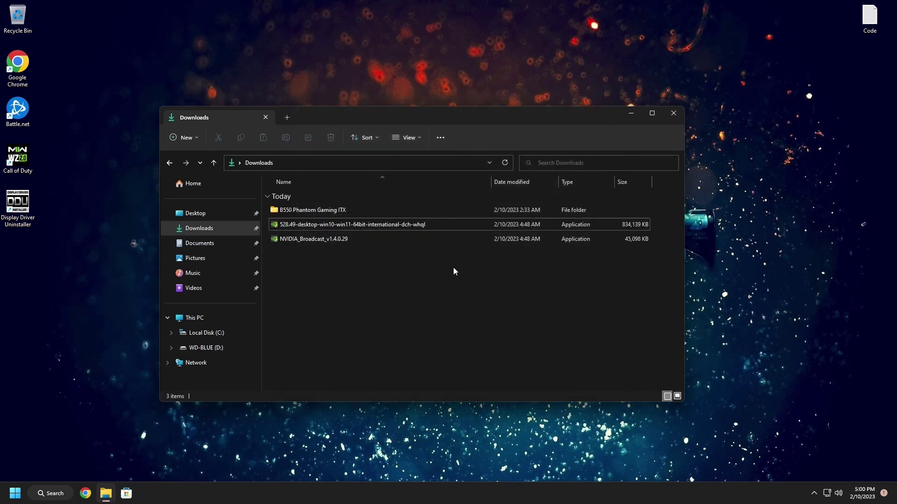